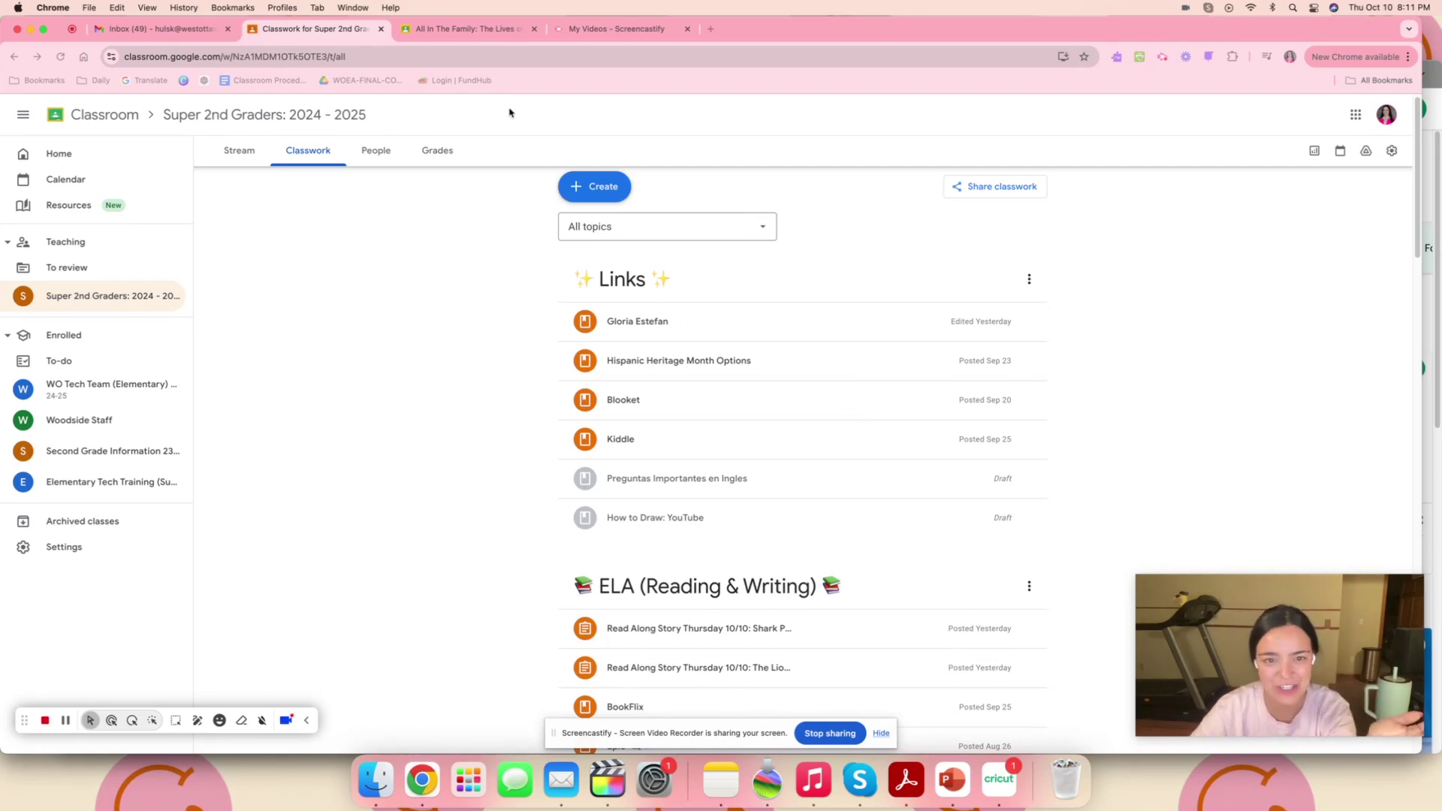
Create a new blank assignment in the Super 2nd Graders: 2024 - 2025 class
{"action": "left_click", "coordinate": [595, 192]}
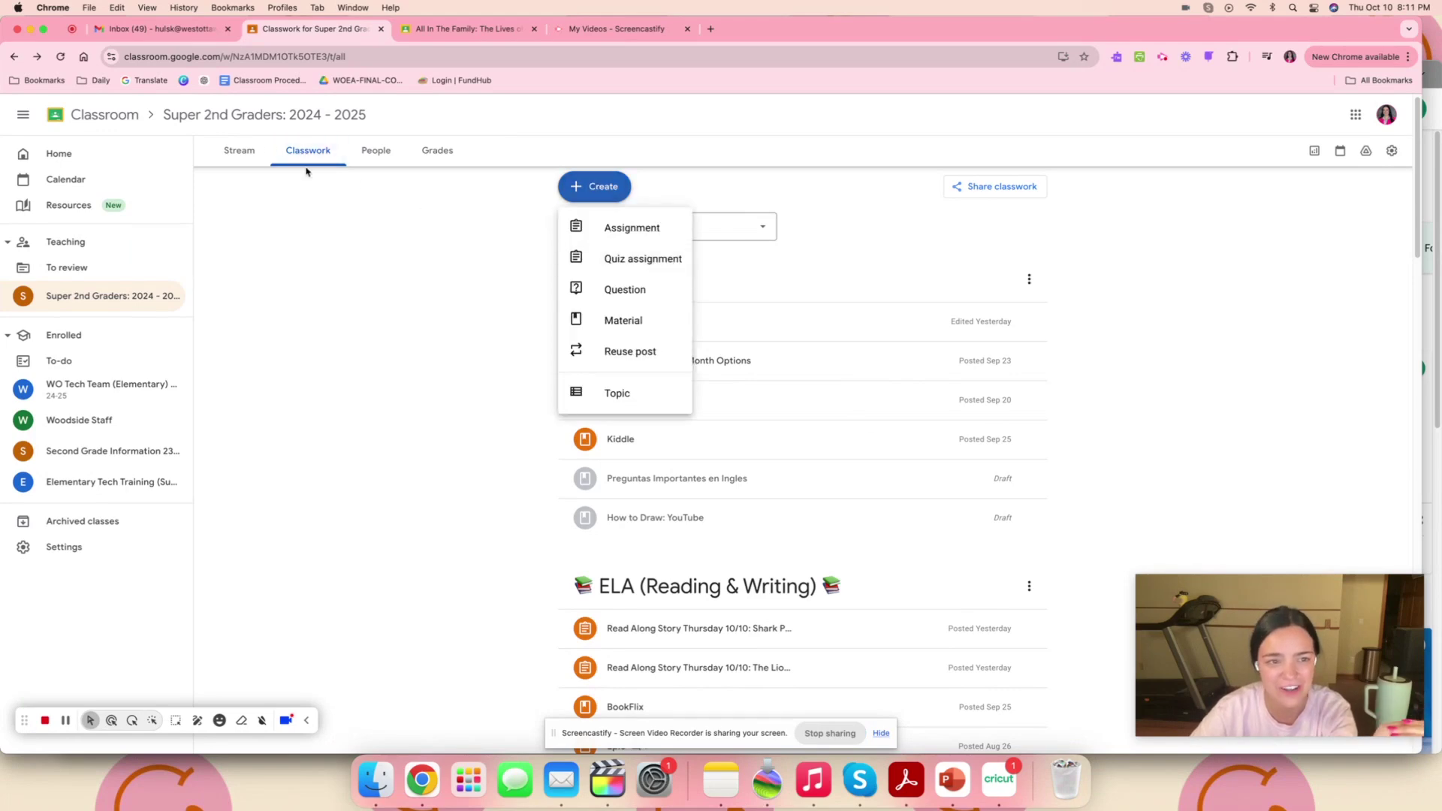
{"action": "left_click", "coordinate": [642, 226]}
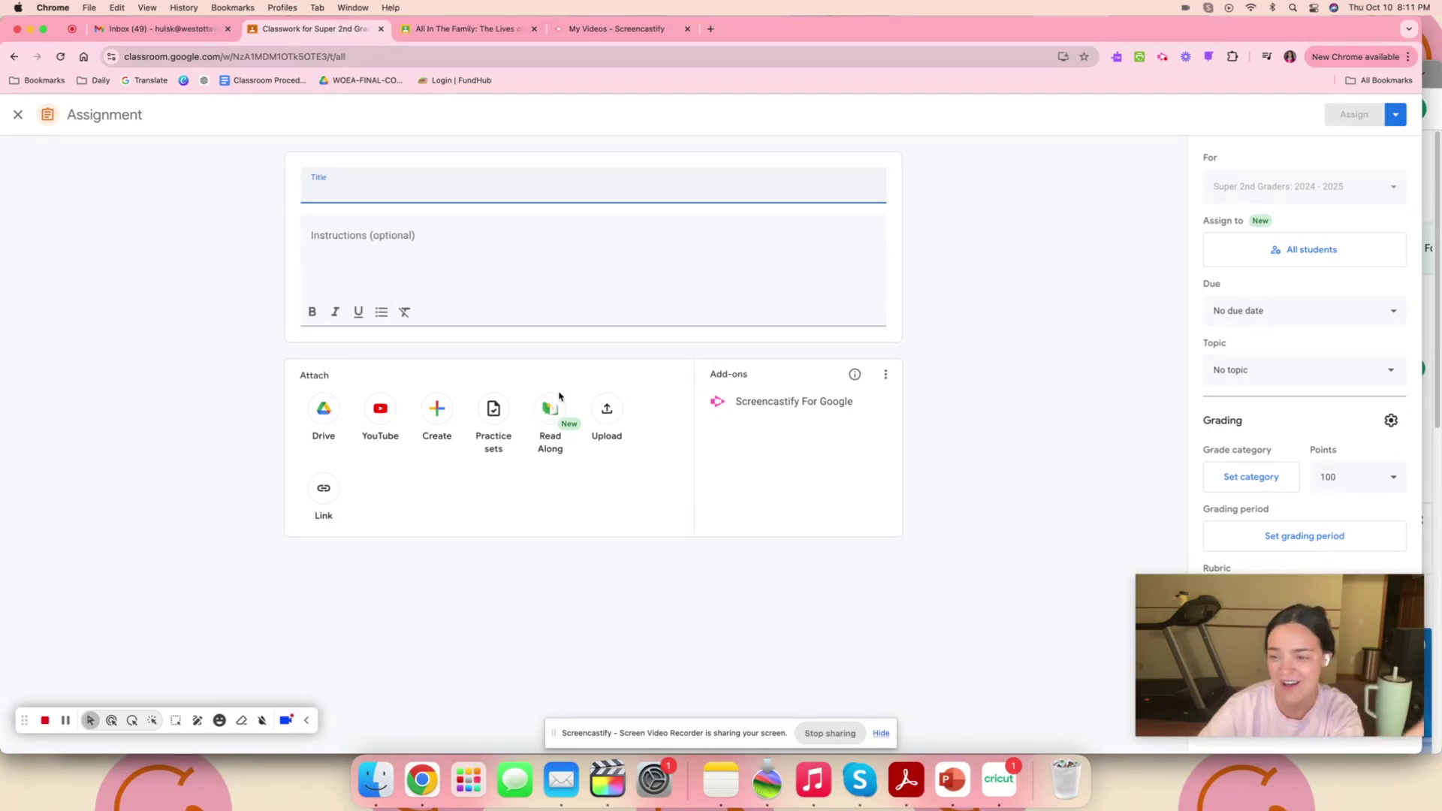
Open the Read Along attachment library showing 809 English leveled reads
{"action": "left_click", "coordinate": [550, 427]}
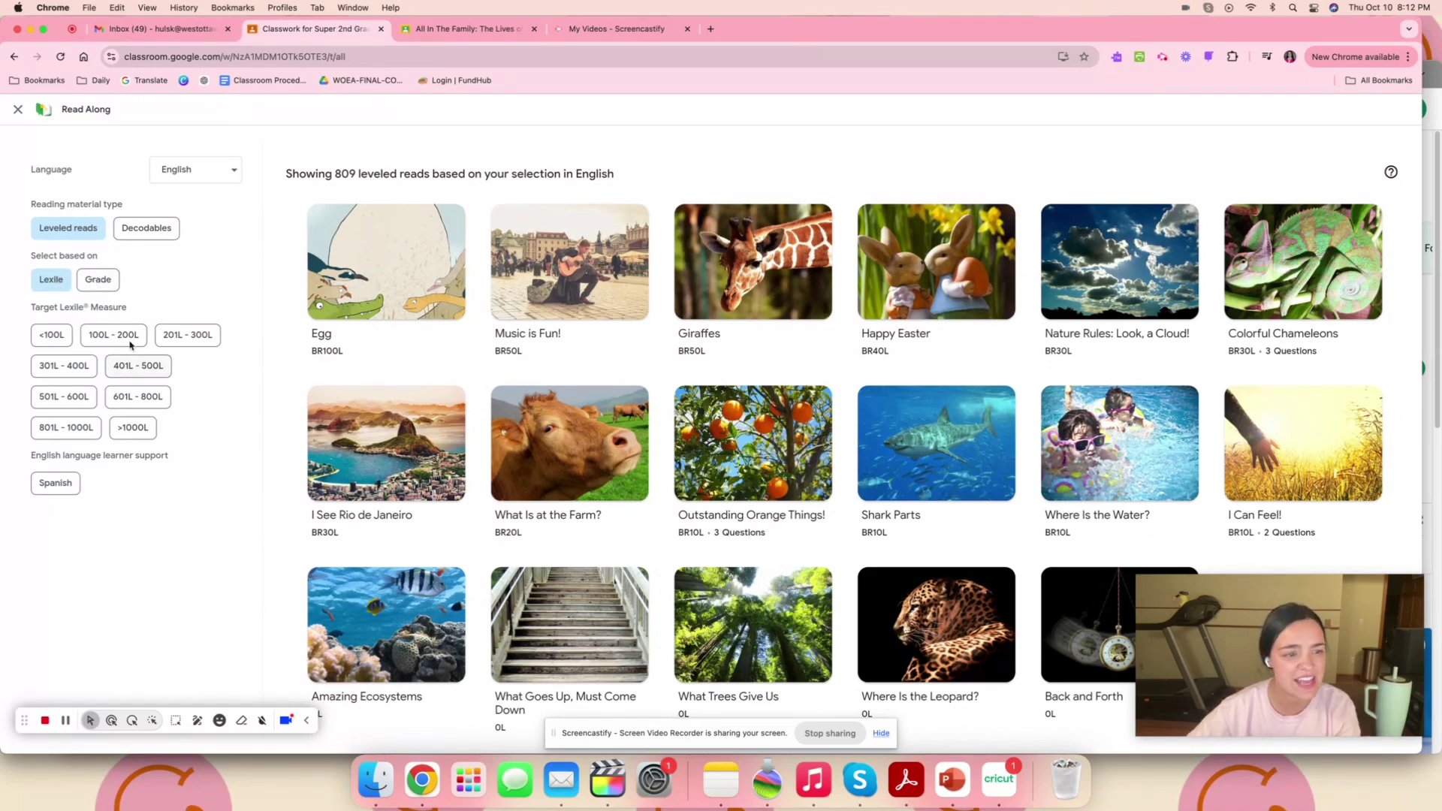
Filter Read Along to Decodables in the Vowels group, narrowed to Short vowels
{"action": "left_click", "coordinate": [98, 280]}
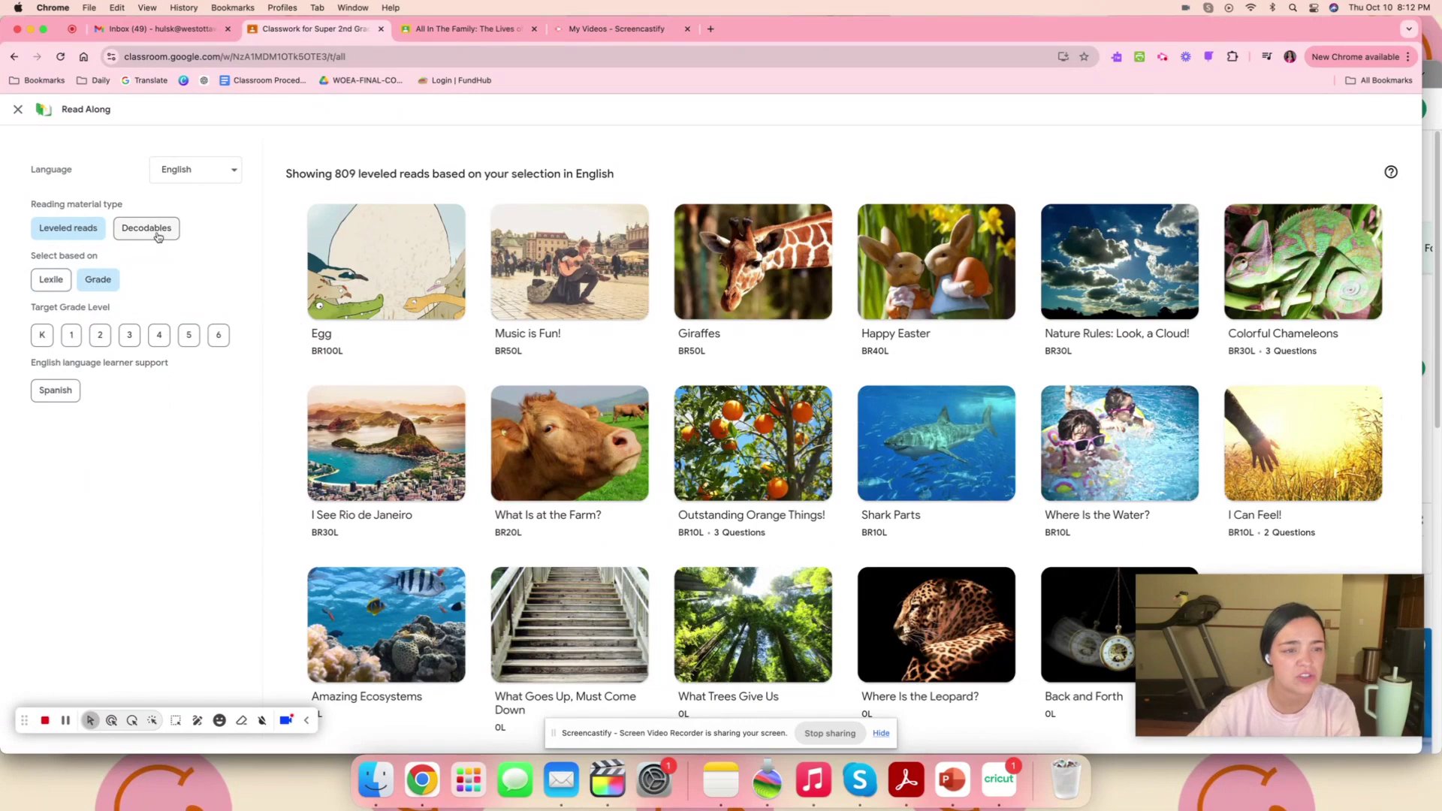
{"action": "left_click", "coordinate": [158, 237]}
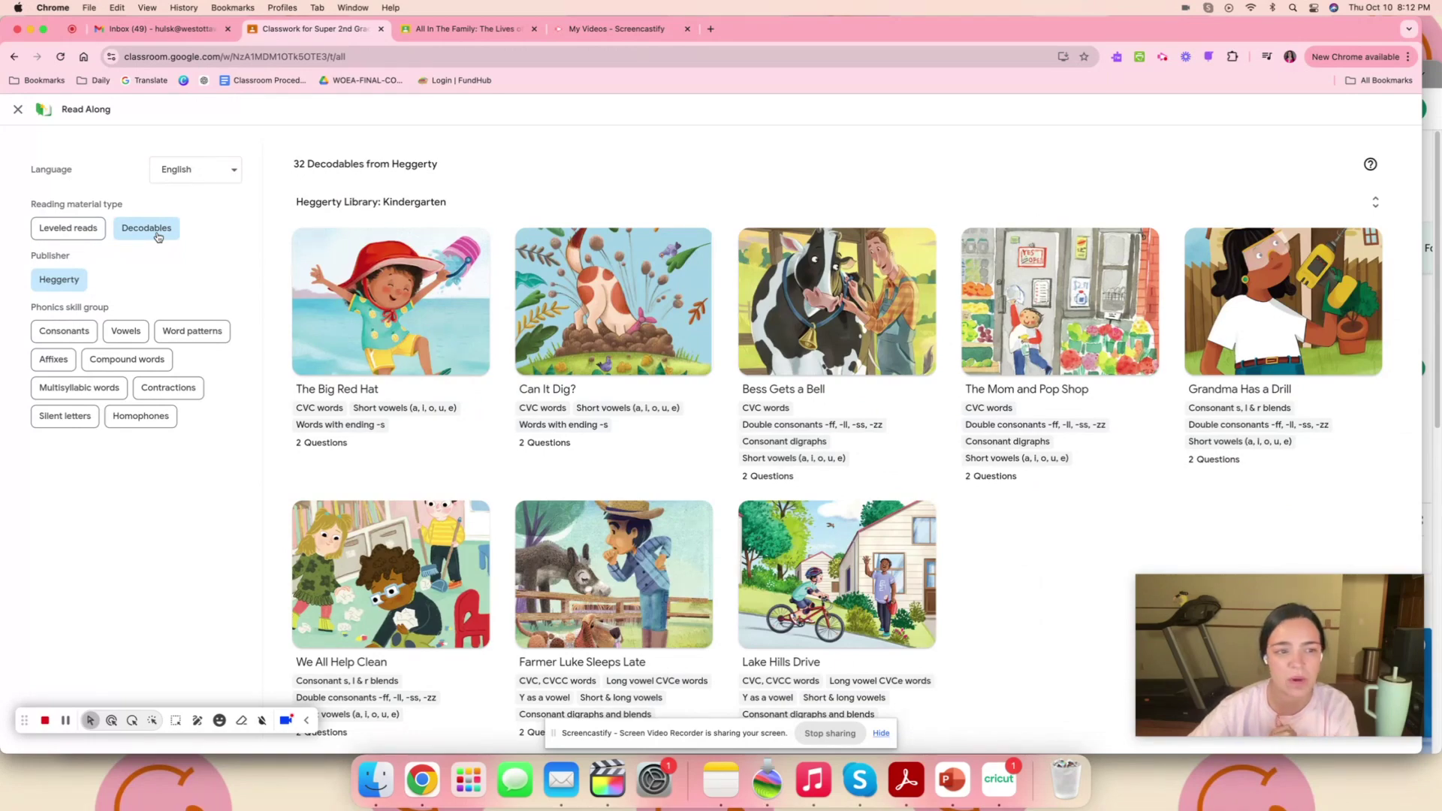
{"action": "left_click", "coordinate": [79, 332]}
{"action": "left_click", "coordinate": [124, 336]}
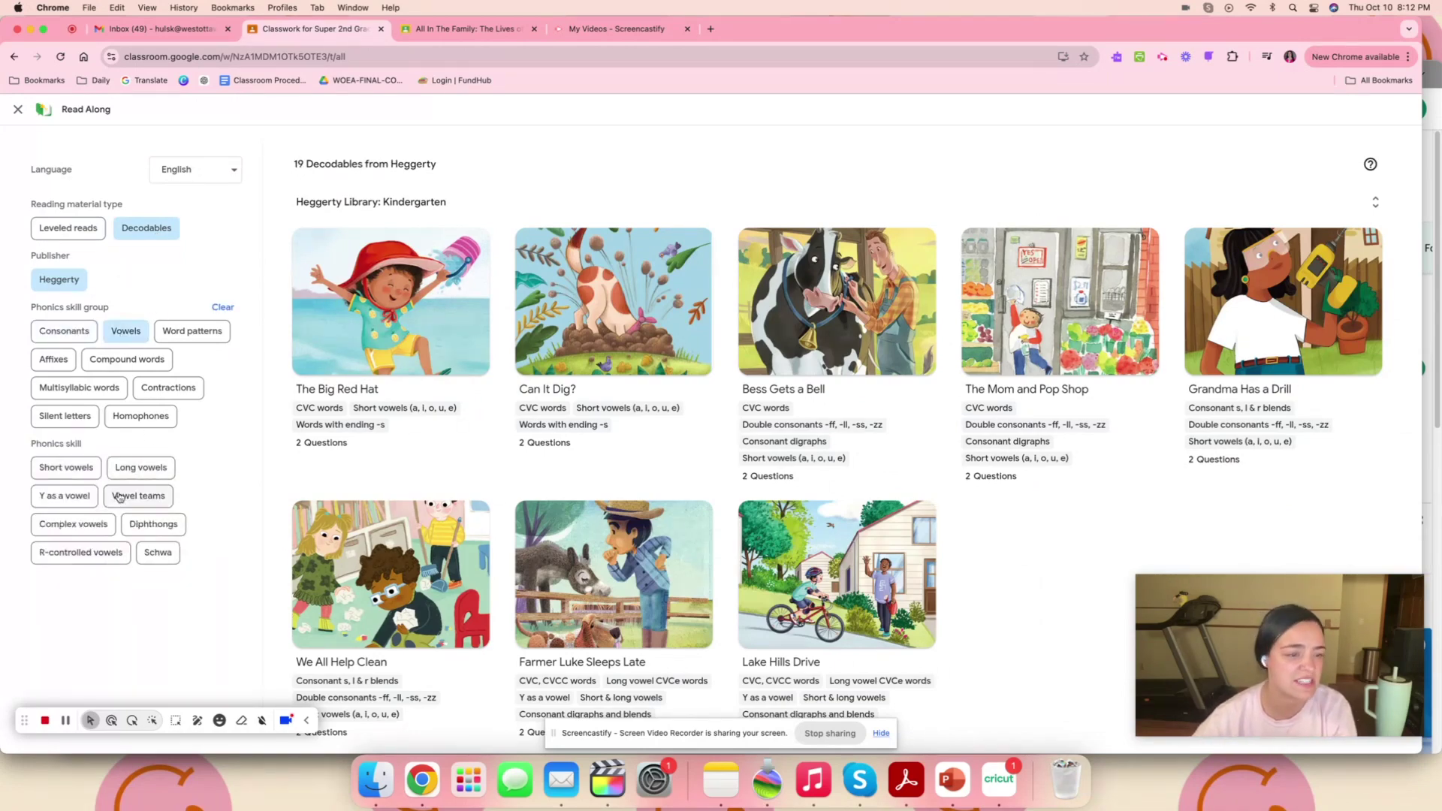
{"action": "left_click", "coordinate": [74, 471]}
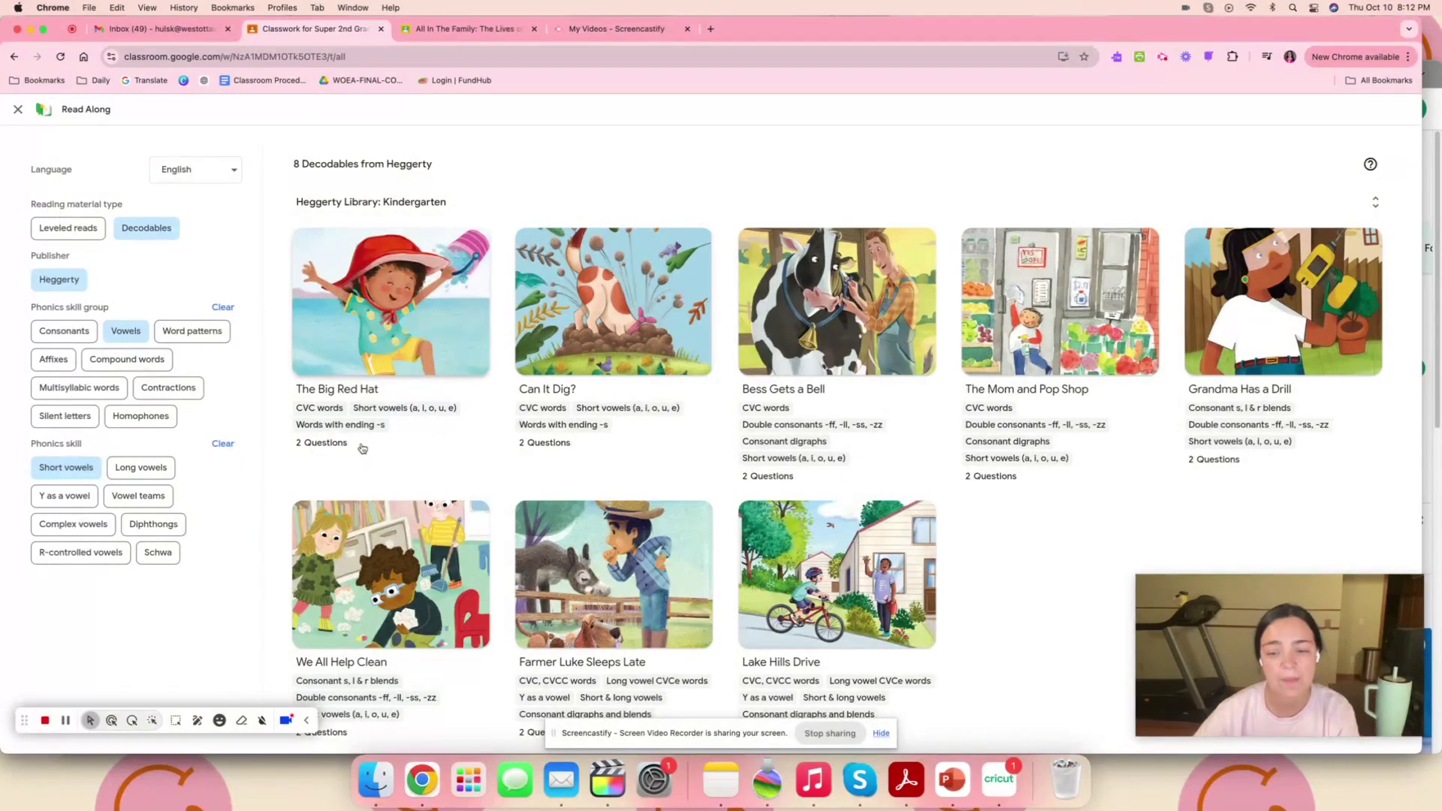
{"action": "left_click", "coordinate": [830, 733]}
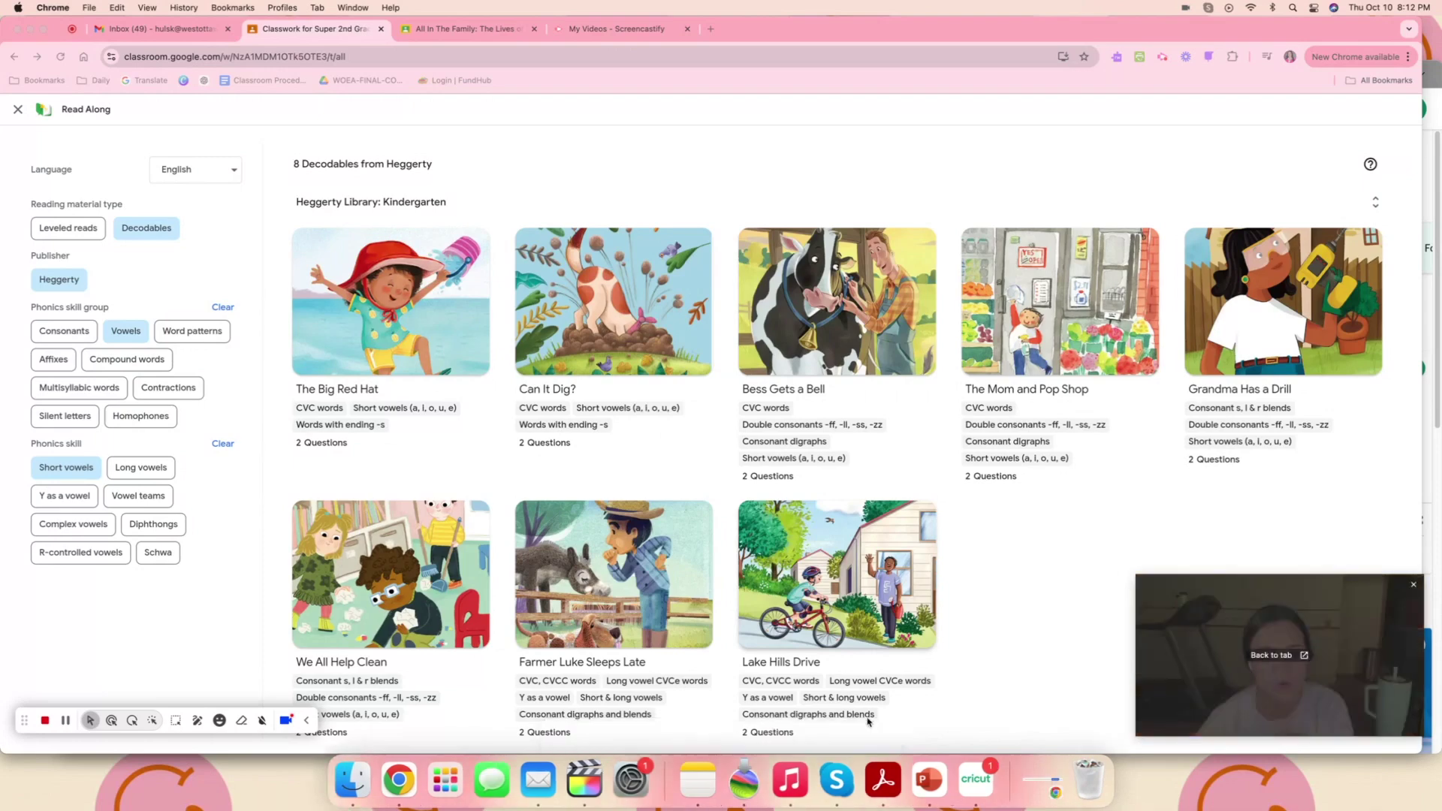
{"action": "left_click", "coordinate": [929, 213]}
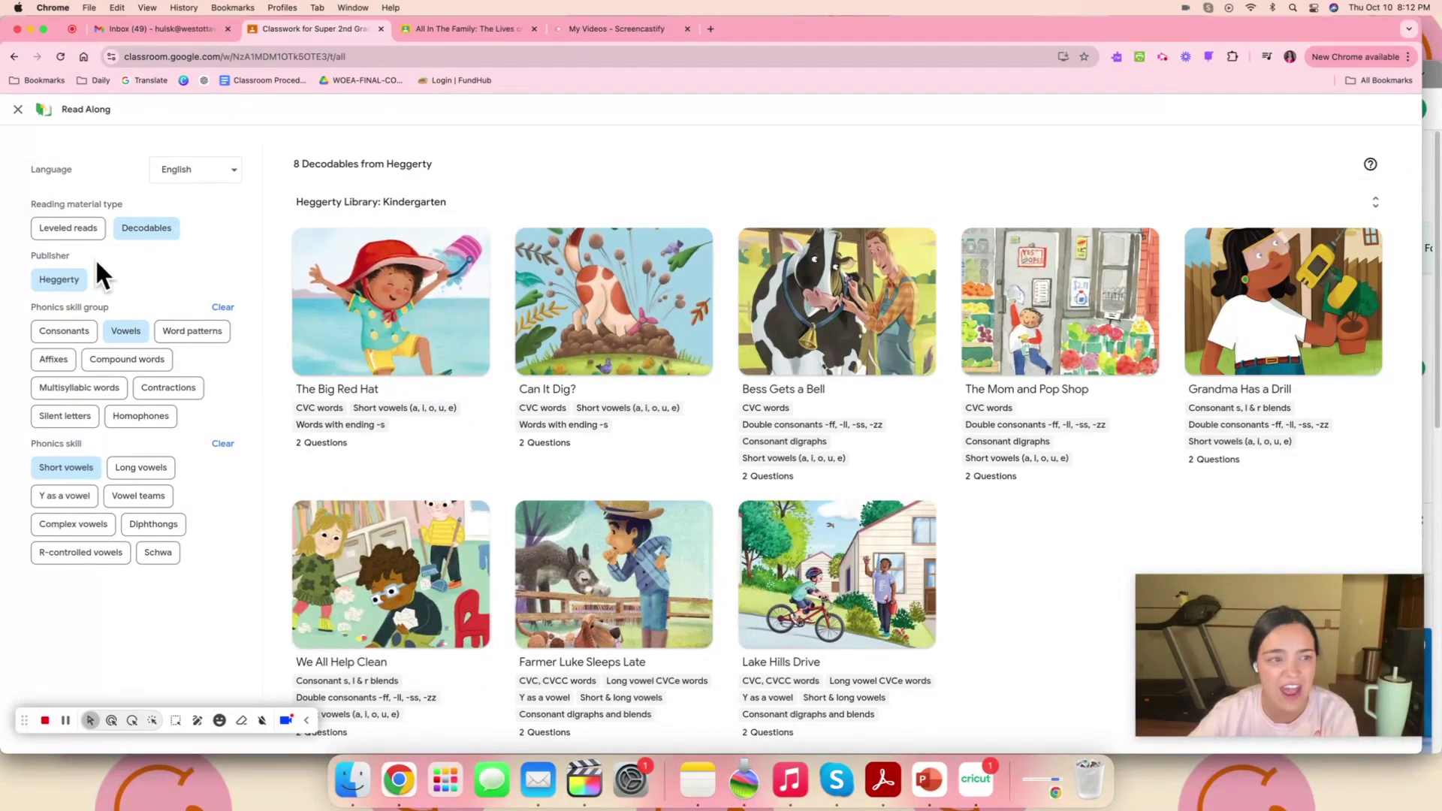
Open The Big Red Hat decodable's details and launch its student view
{"action": "left_click", "coordinate": [365, 329]}
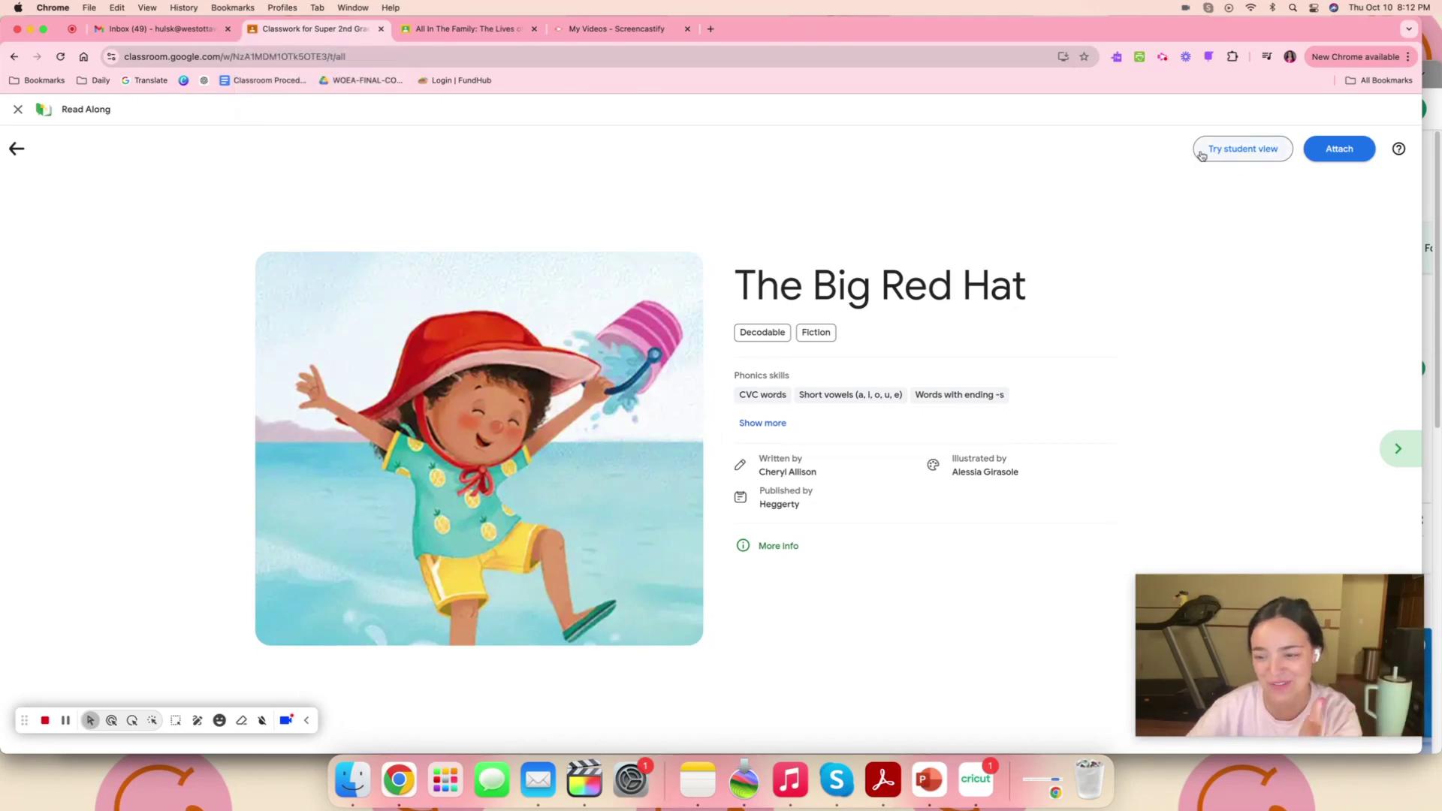
{"action": "left_click", "coordinate": [1245, 149]}
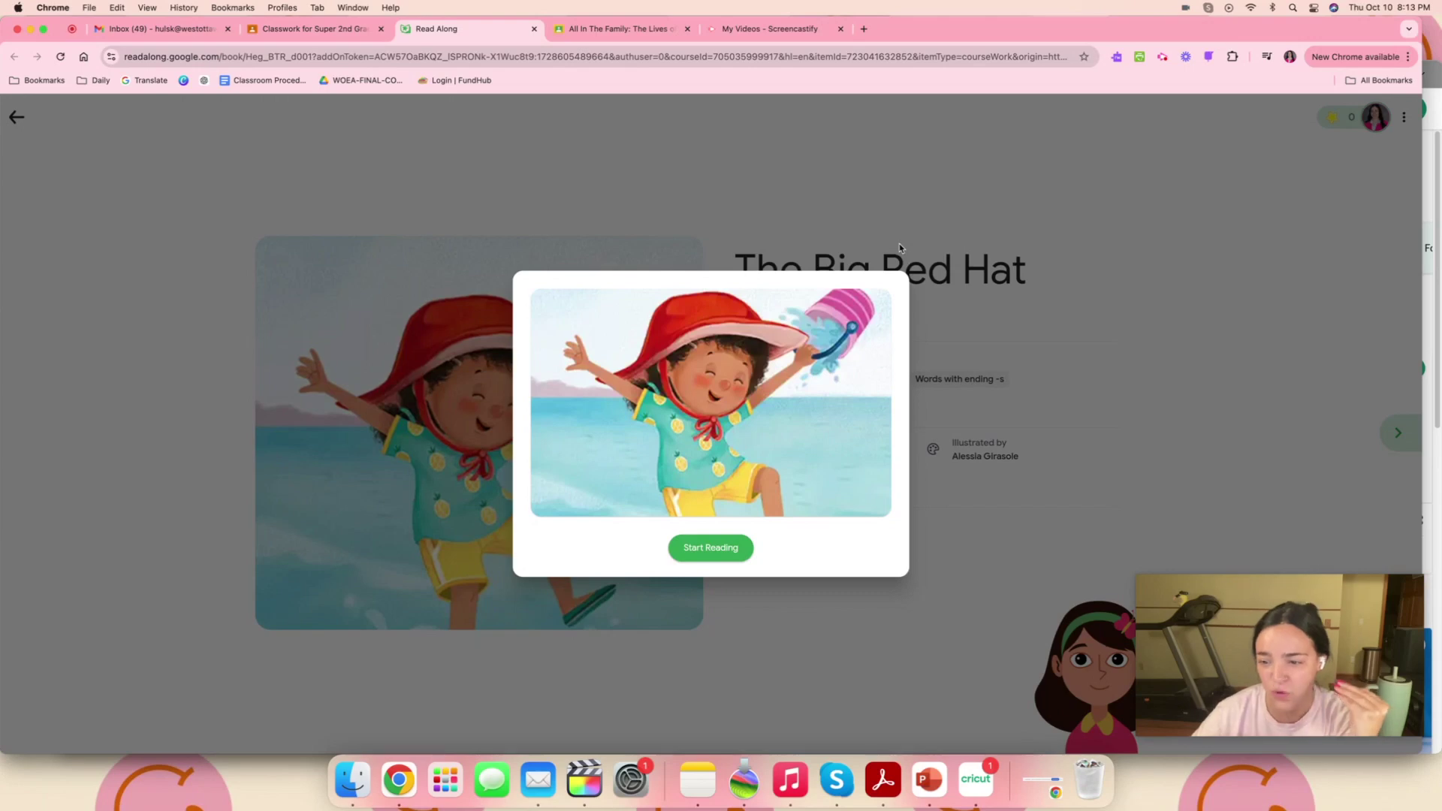
Start The Big Red Hat, go back to the 'Val has a hat.' page, then switch to All In The Family
{"action": "left_click", "coordinate": [713, 548]}
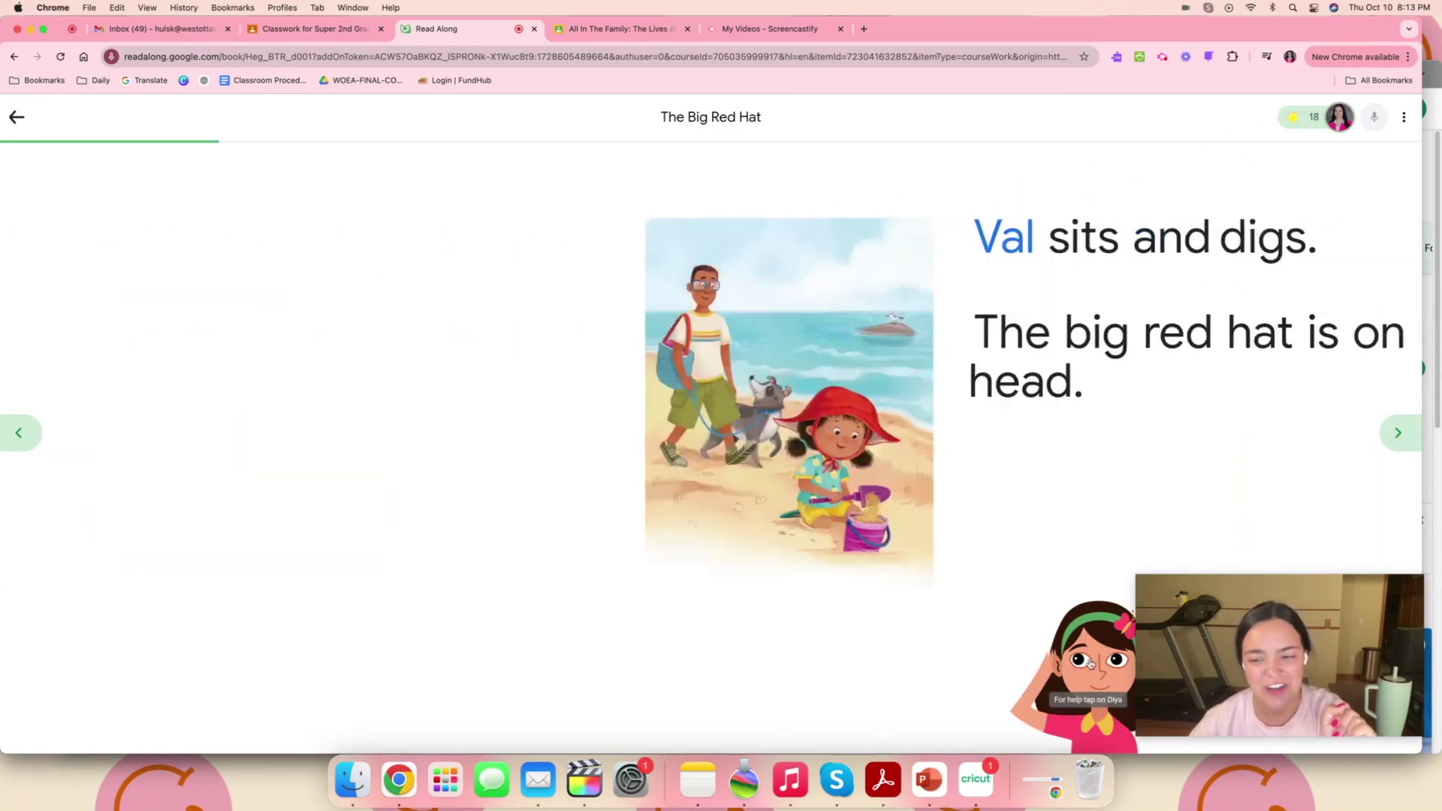
{"action": "key", "text": "Left"}
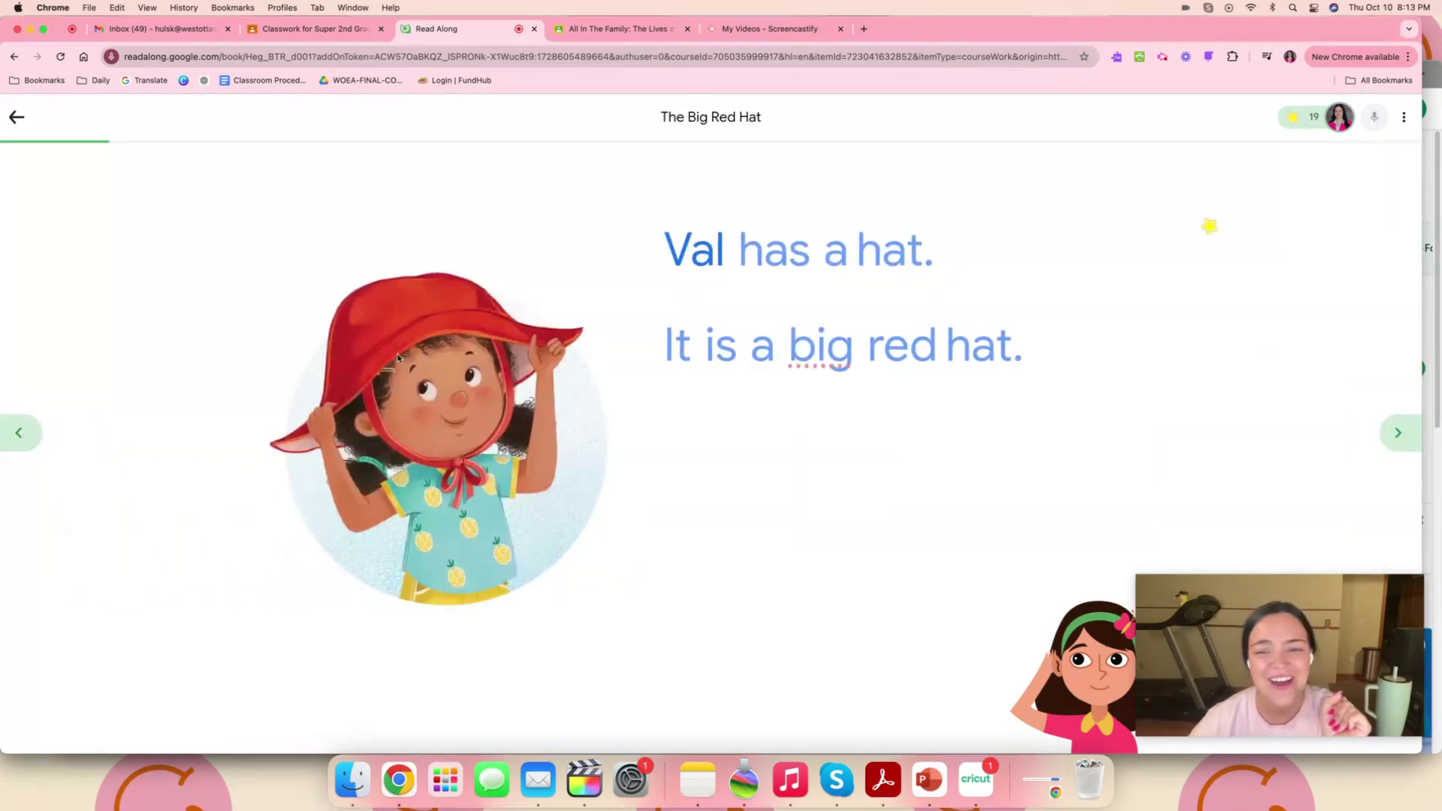
{"action": "left_click", "coordinate": [14, 443]}
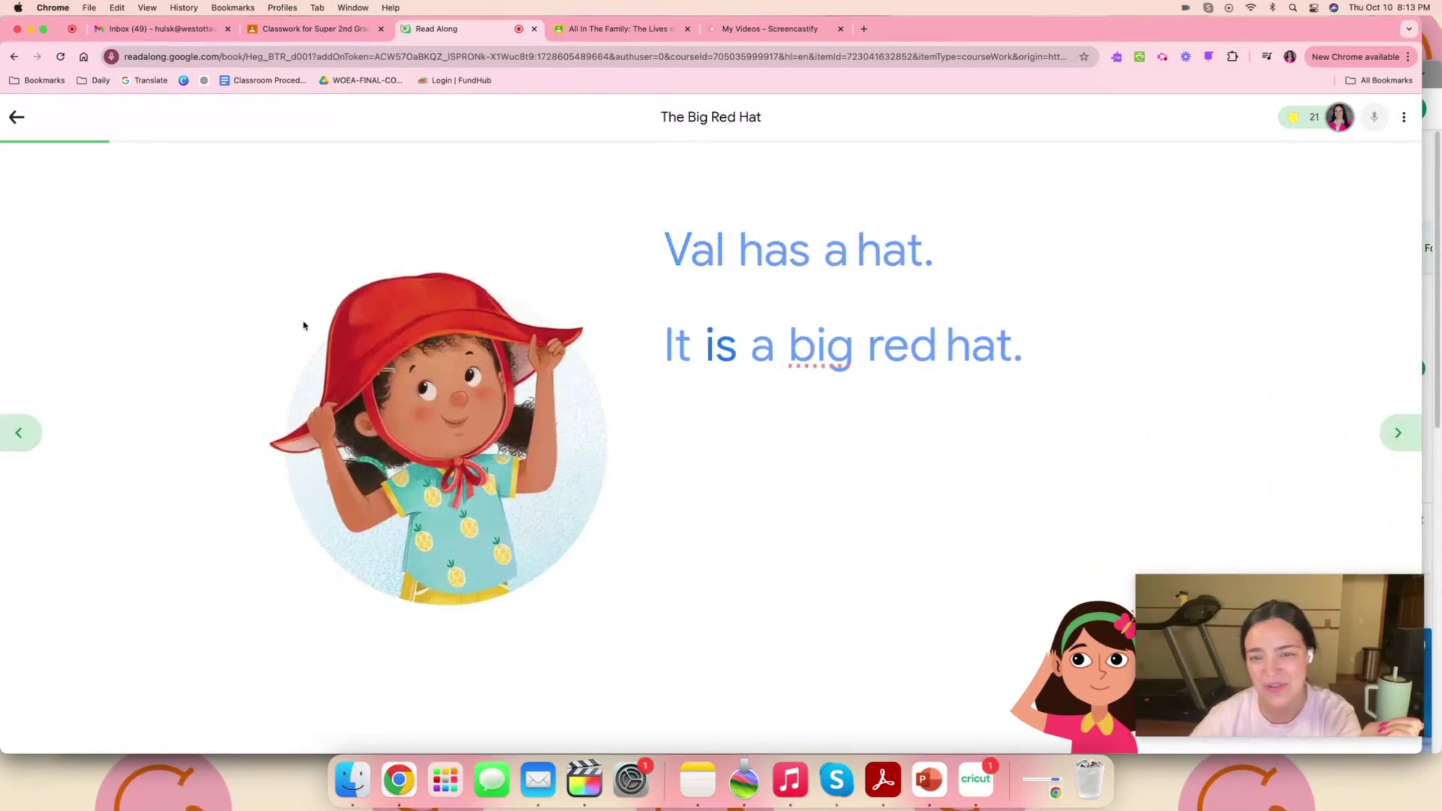
{"action": "left_click", "coordinate": [573, 31]}
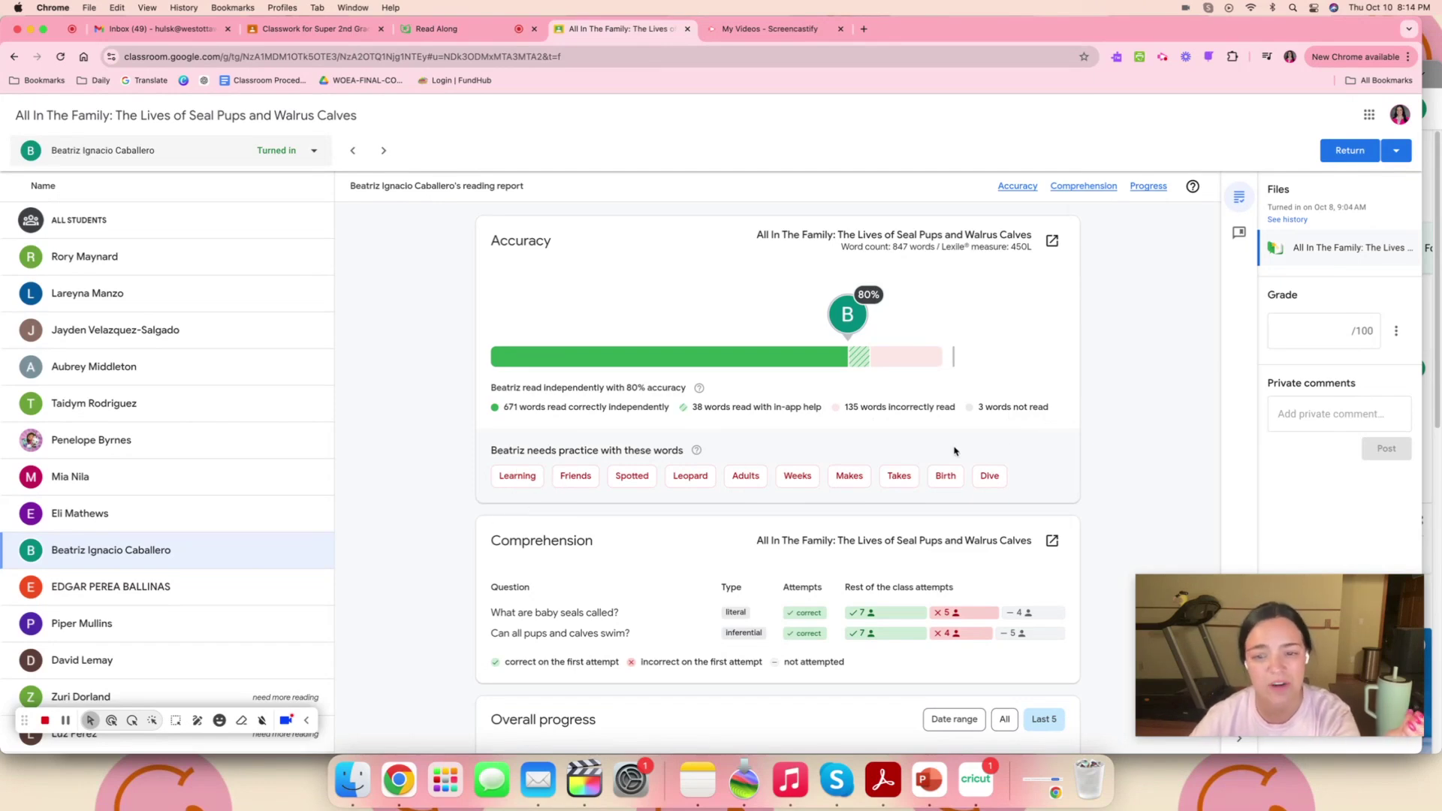
Scroll the All In The Family report to see comprehension results and 85% / 48 cwpm averages
{"action": "scroll", "coordinate": [1085, 443], "scroll_direction": "down", "scroll_amount": 3}
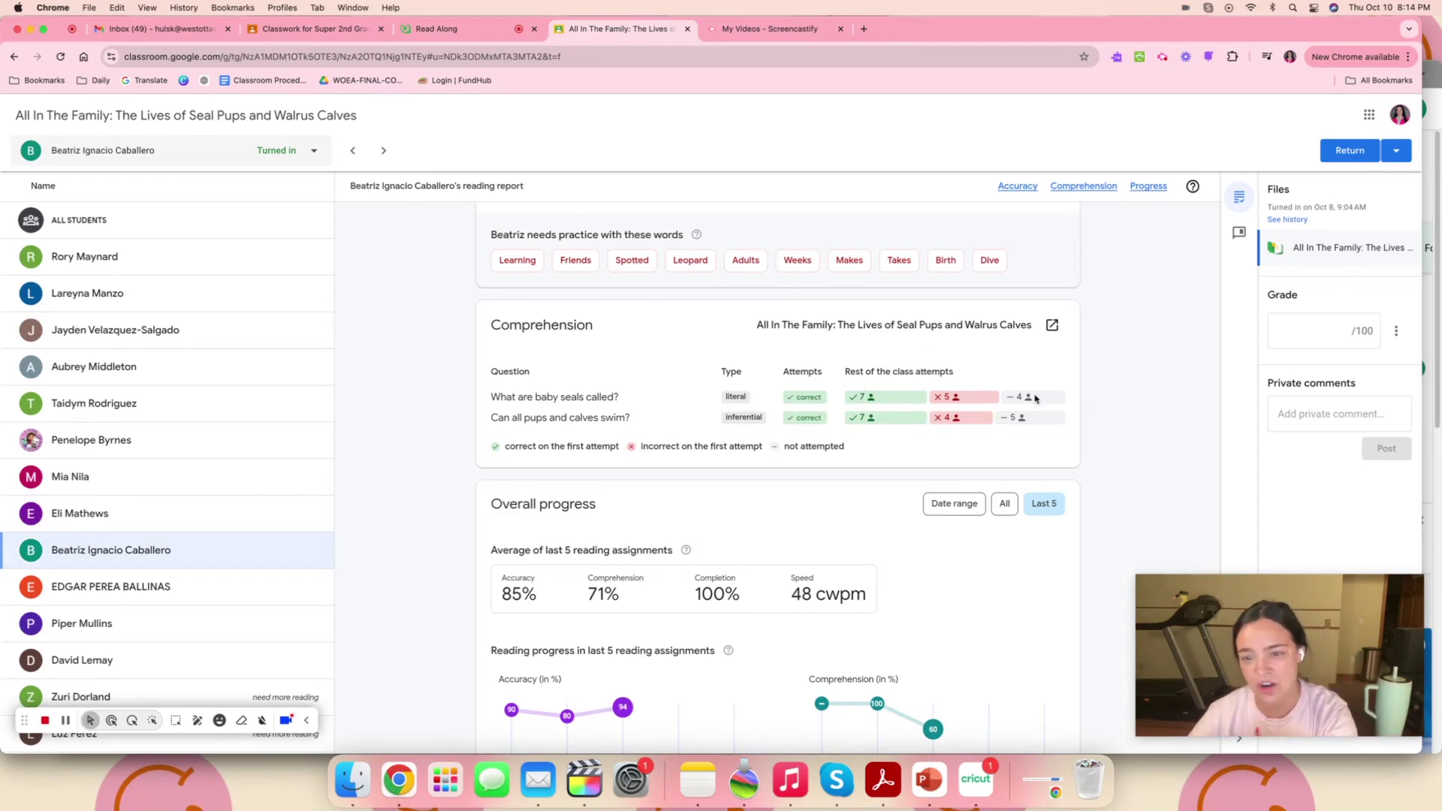
{"action": "scroll", "coordinate": [1035, 398], "scroll_direction": "down", "scroll_amount": 2}
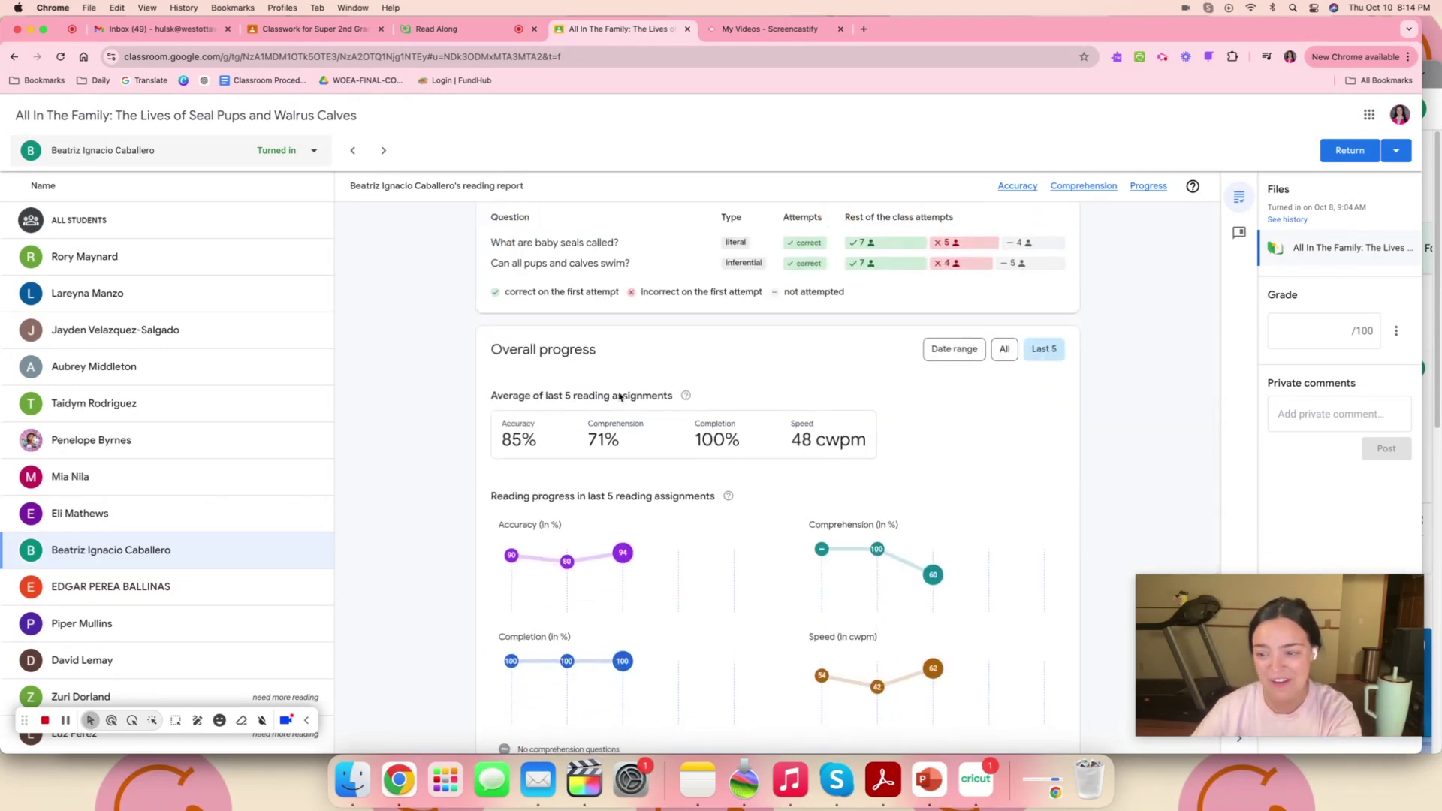
{"action": "scroll", "coordinate": [620, 396], "scroll_direction": "down", "scroll_amount": 2}
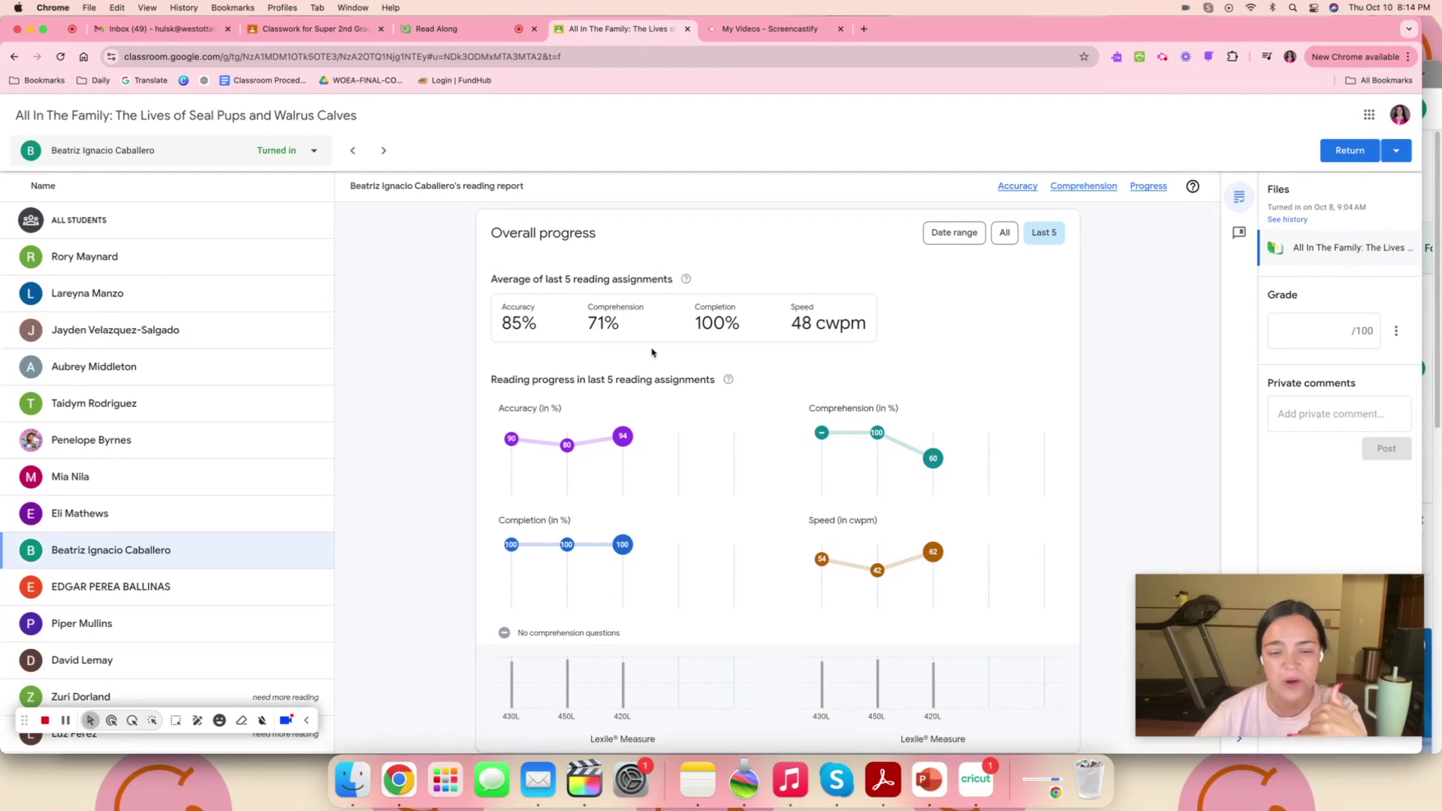
{"action": "scroll", "coordinate": [652, 353], "scroll_direction": "down", "scroll_amount": 1}
{"action": "scroll", "coordinate": [652, 353], "scroll_direction": "up", "scroll_amount": 5}
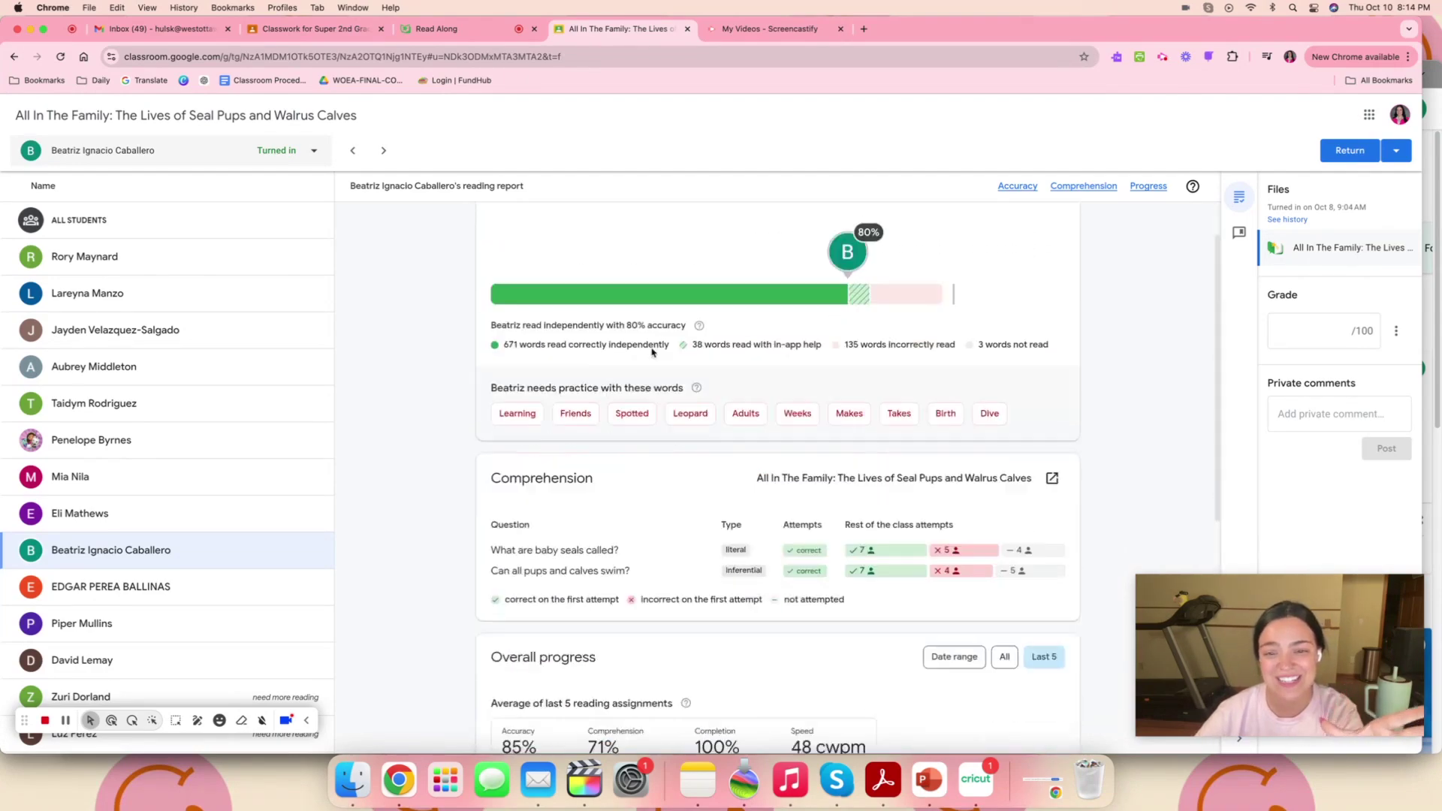
{"action": "scroll", "coordinate": [651, 353], "scroll_direction": "down", "scroll_amount": 5}
{"action": "mouse_move", "coordinate": [966, 551]}
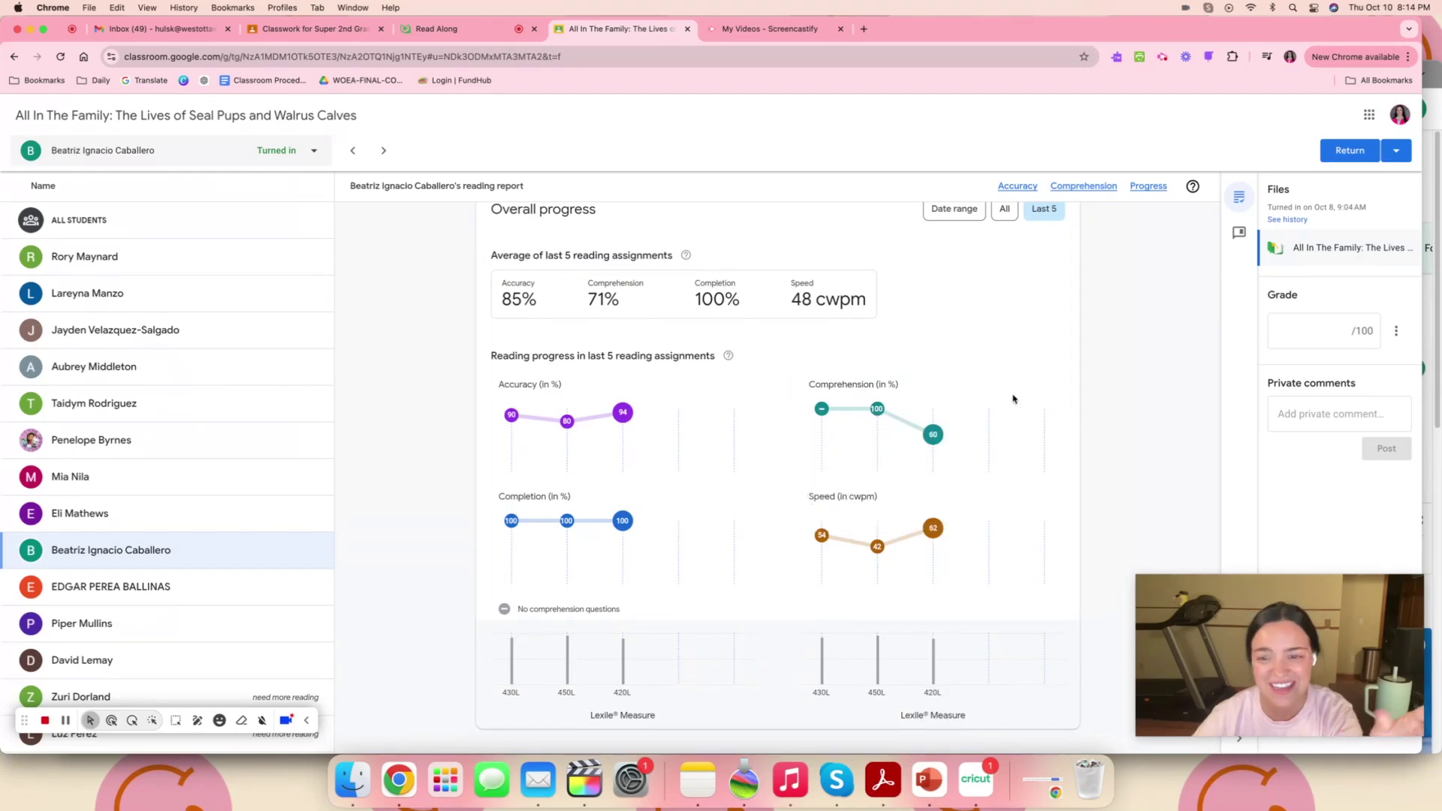
{"action": "scroll", "coordinate": [1015, 399], "scroll_direction": "up", "scroll_amount": 5}
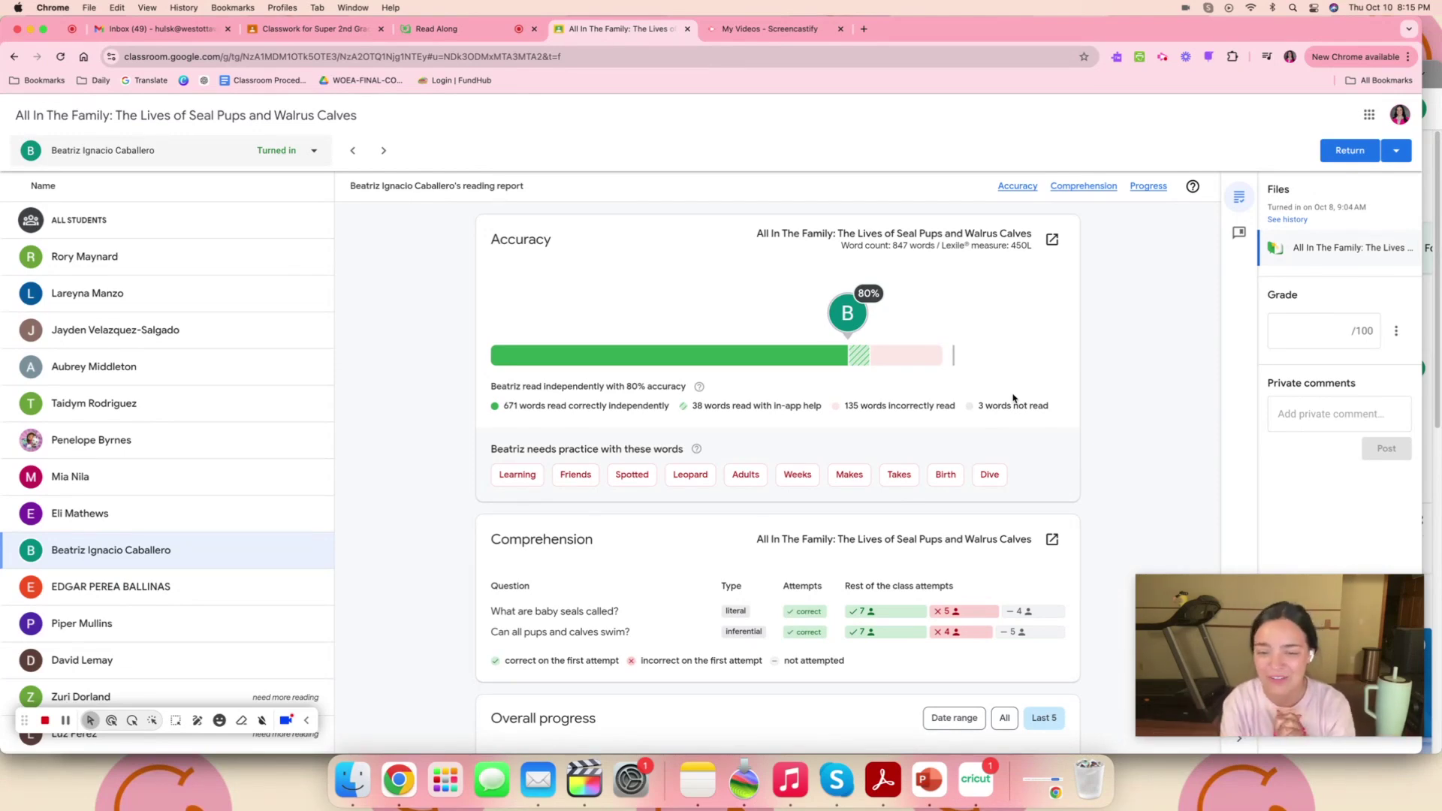
Close the student preview and attach The Big Red Hat to the assignment
{"action": "left_click", "coordinate": [454, 30]}
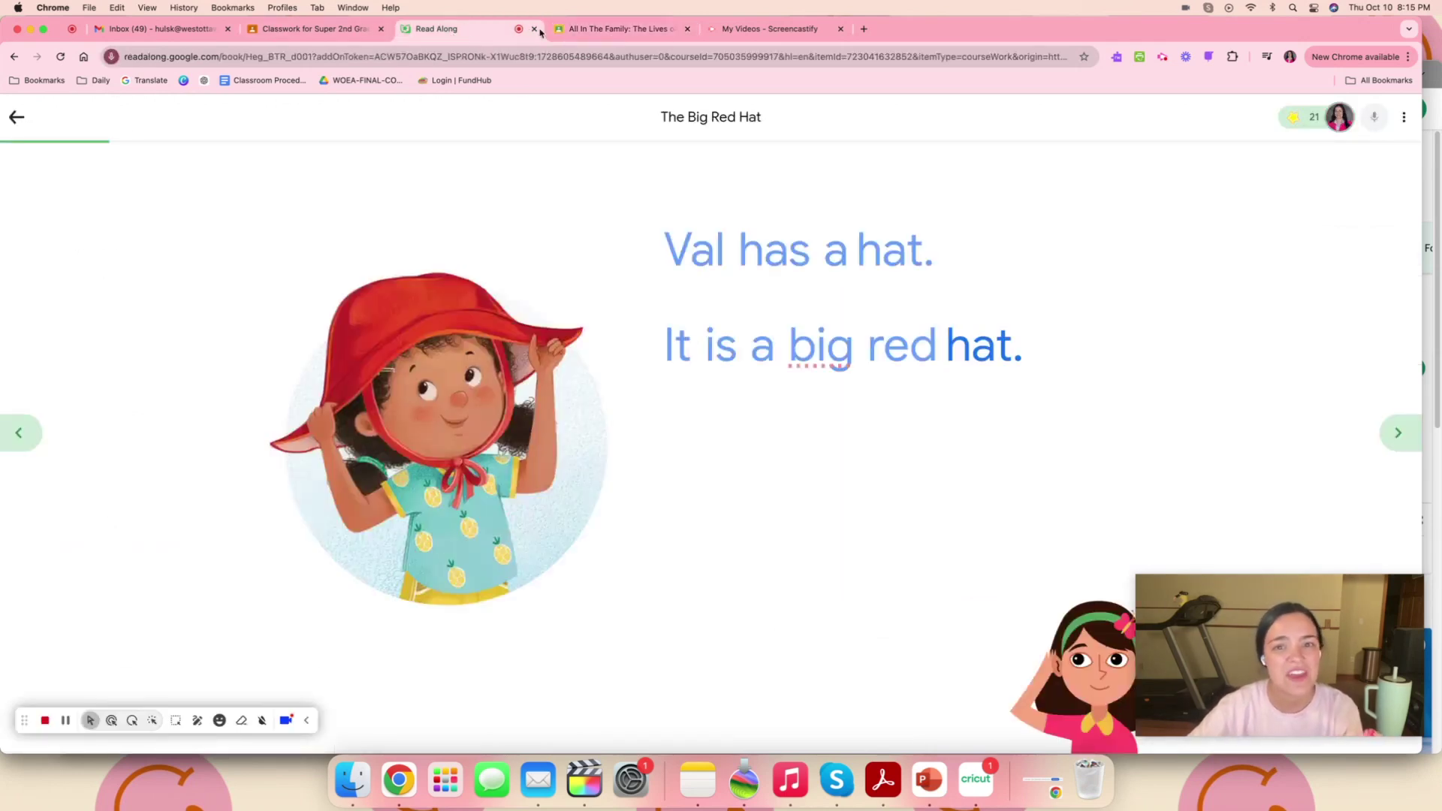
{"action": "left_click", "coordinate": [16, 117]}
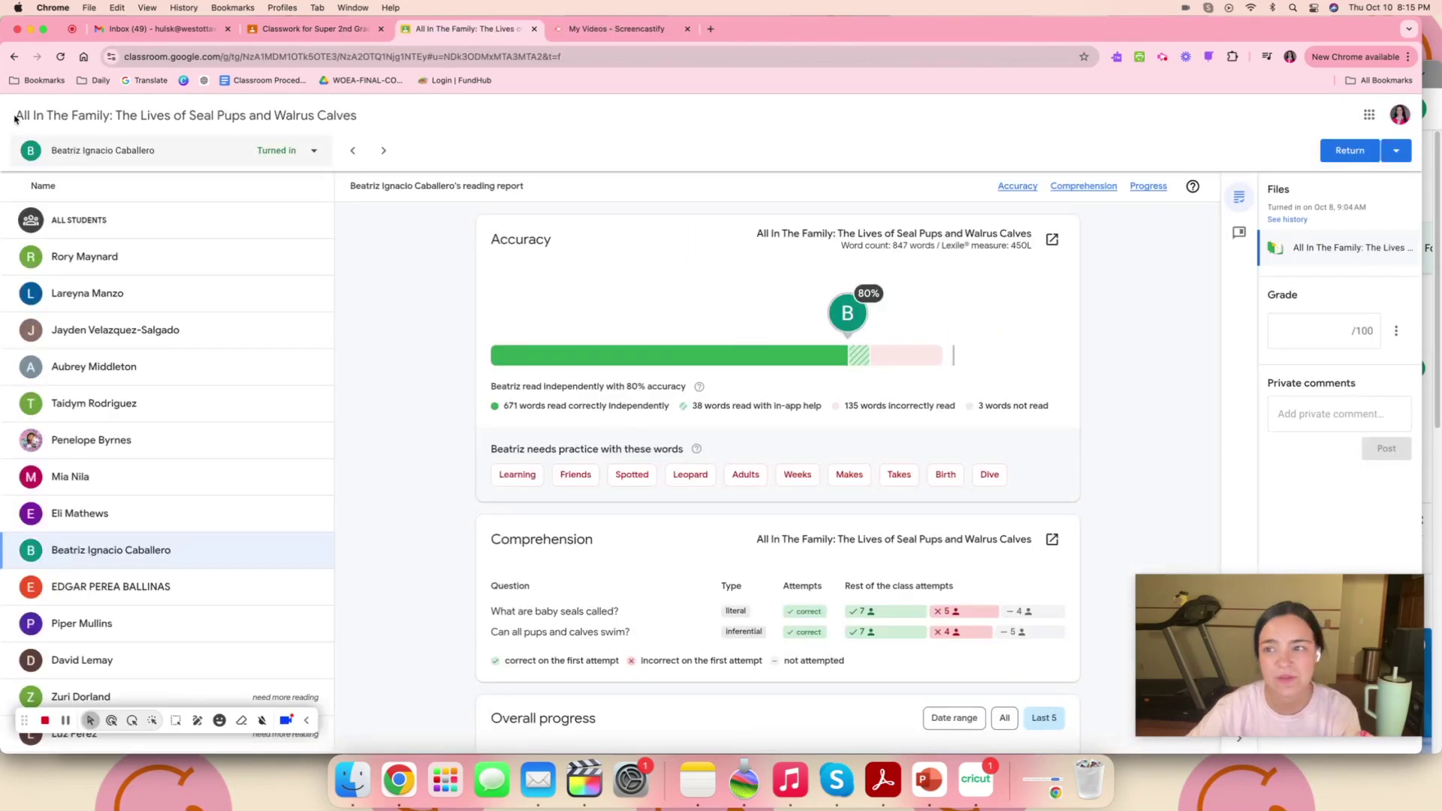
{"action": "left_click", "coordinate": [314, 29]}
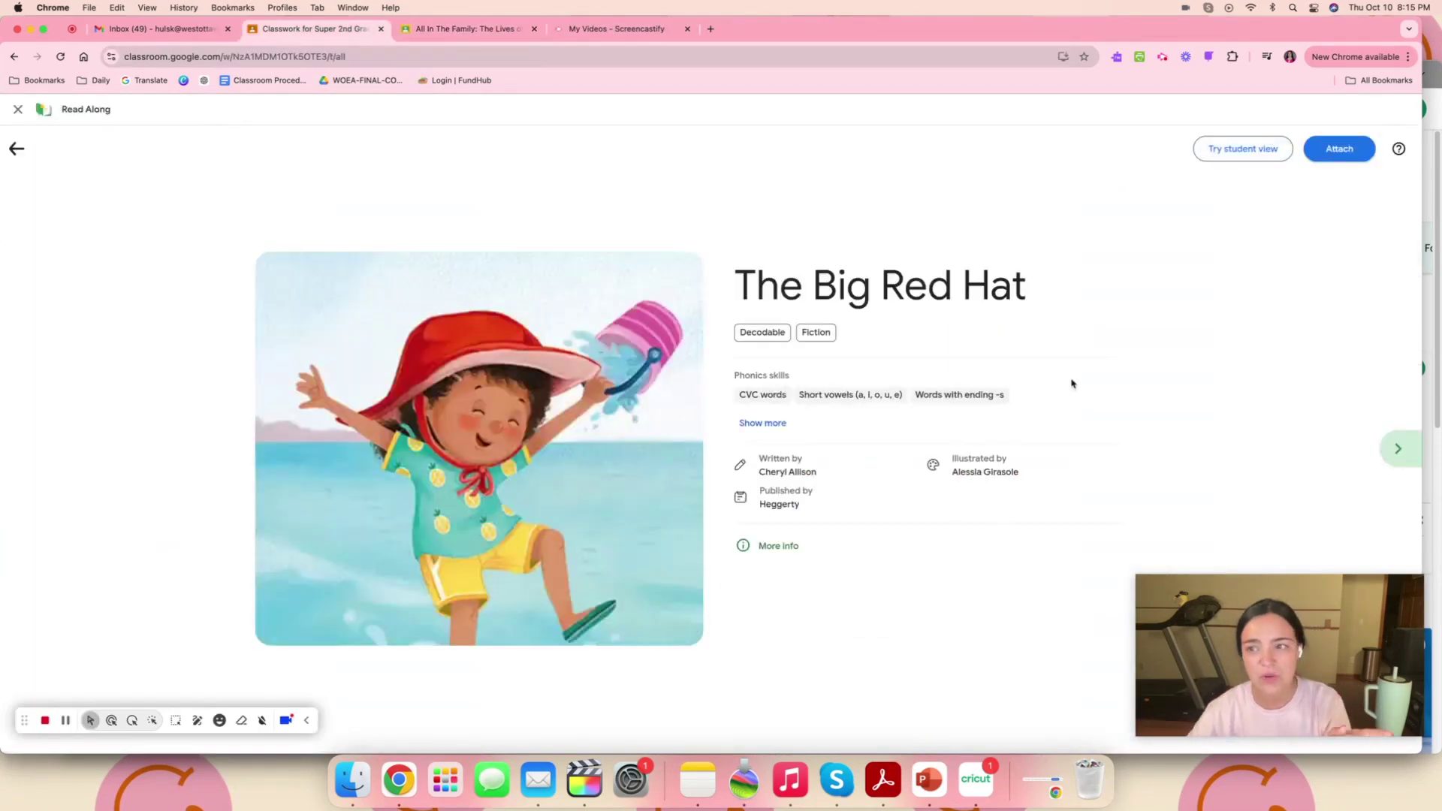
{"action": "left_click", "coordinate": [1341, 150]}
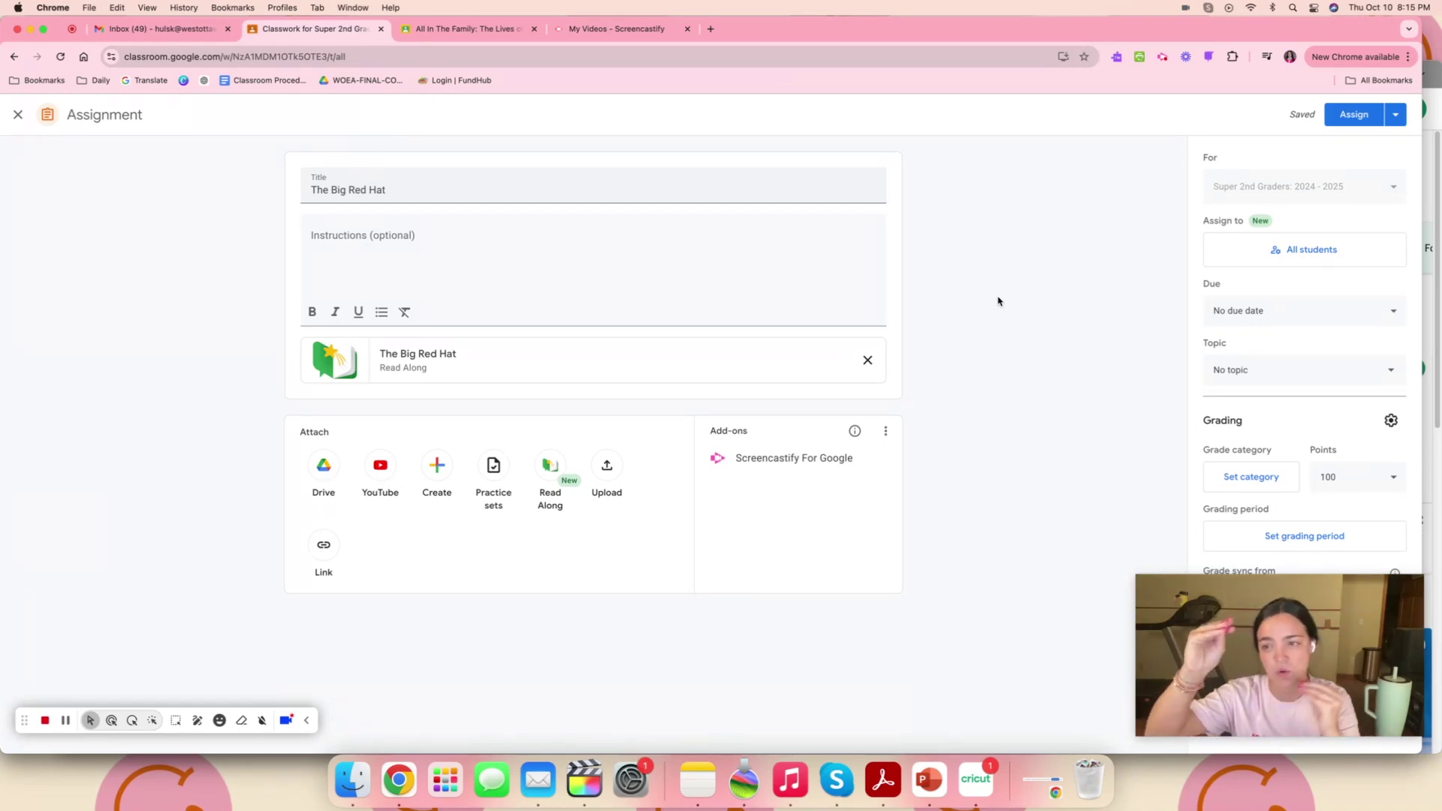
Assign The Big Red Hat only to Reading Group 1, 15 students
{"action": "left_click", "coordinate": [1345, 263]}
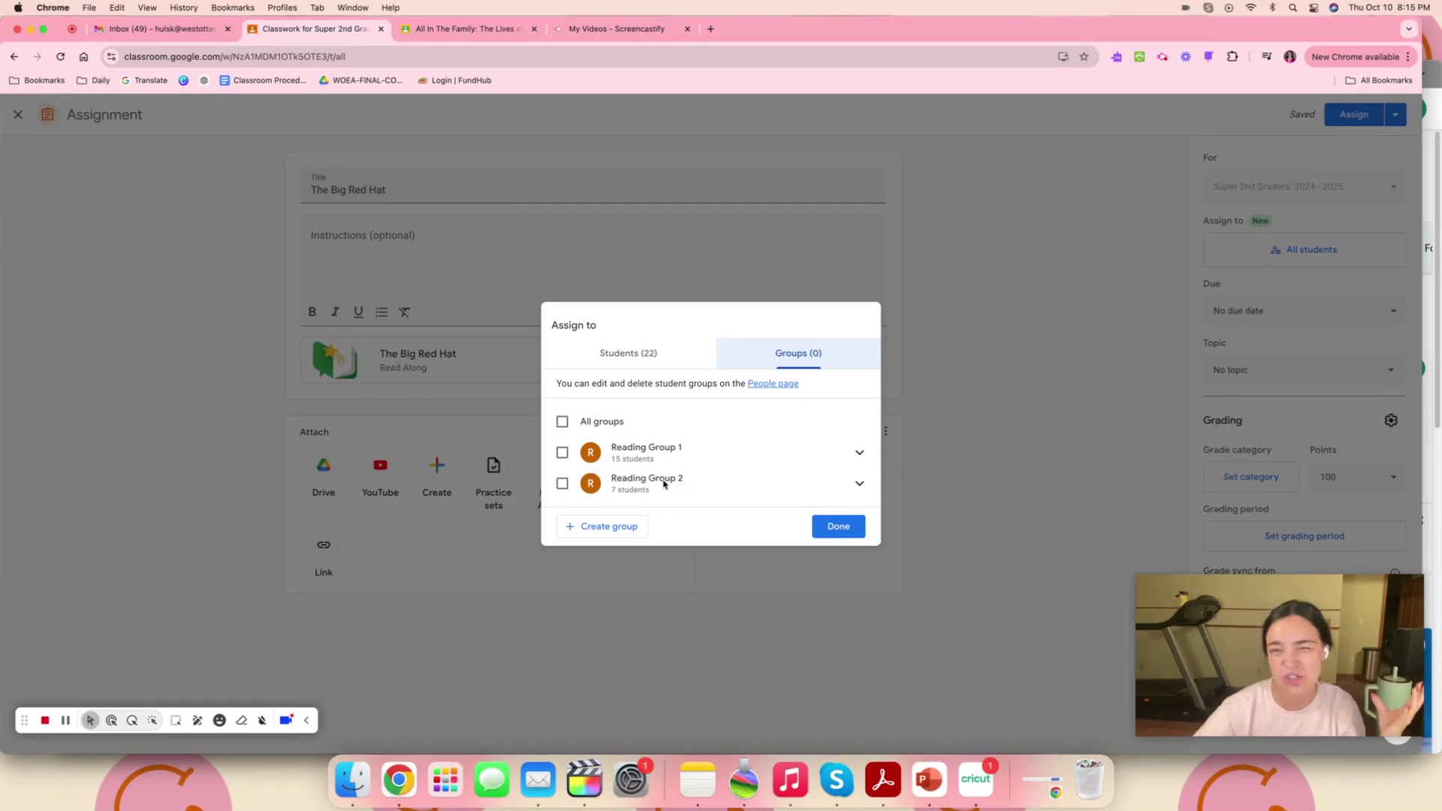
{"action": "left_click", "coordinate": [562, 452]}
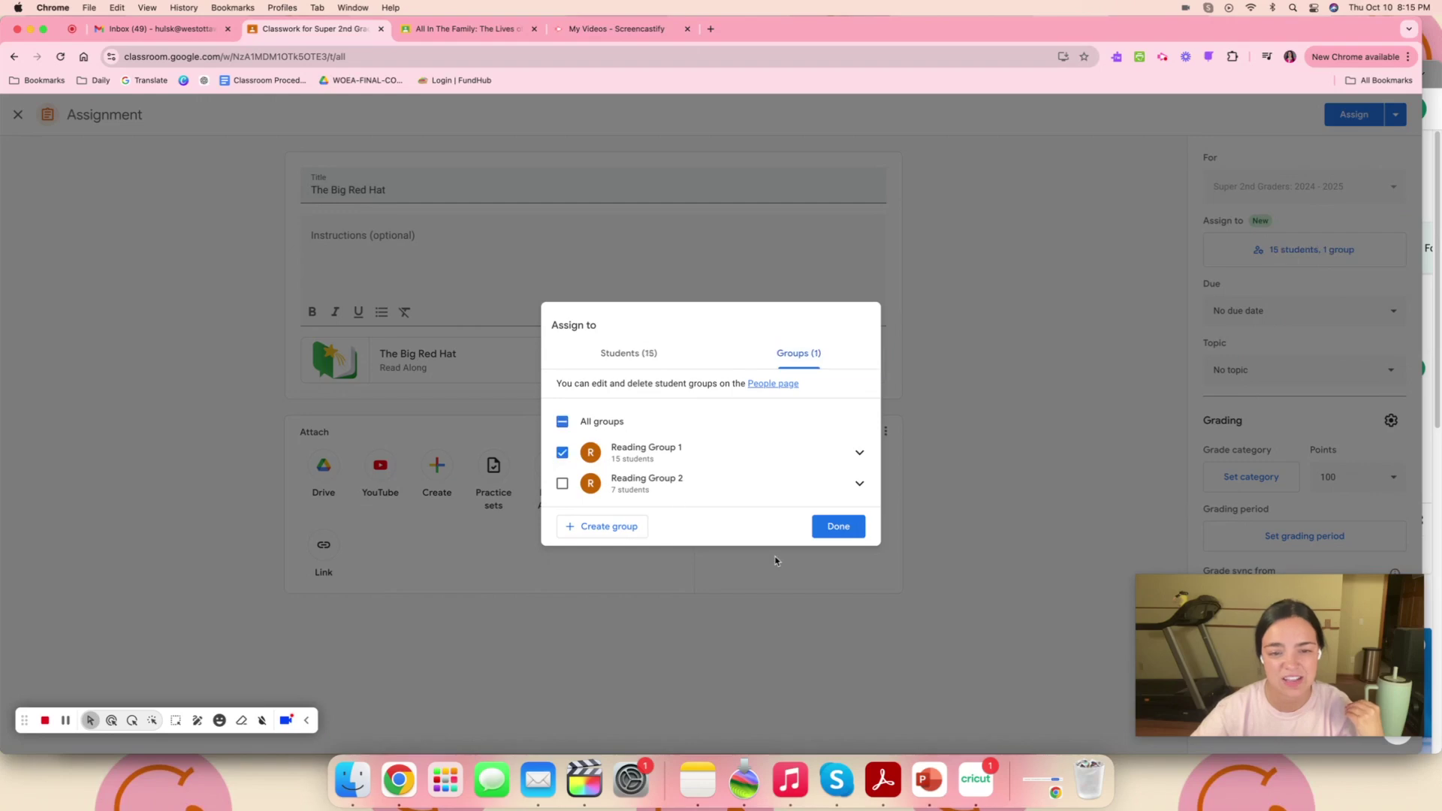
{"action": "left_click", "coordinate": [837, 528]}
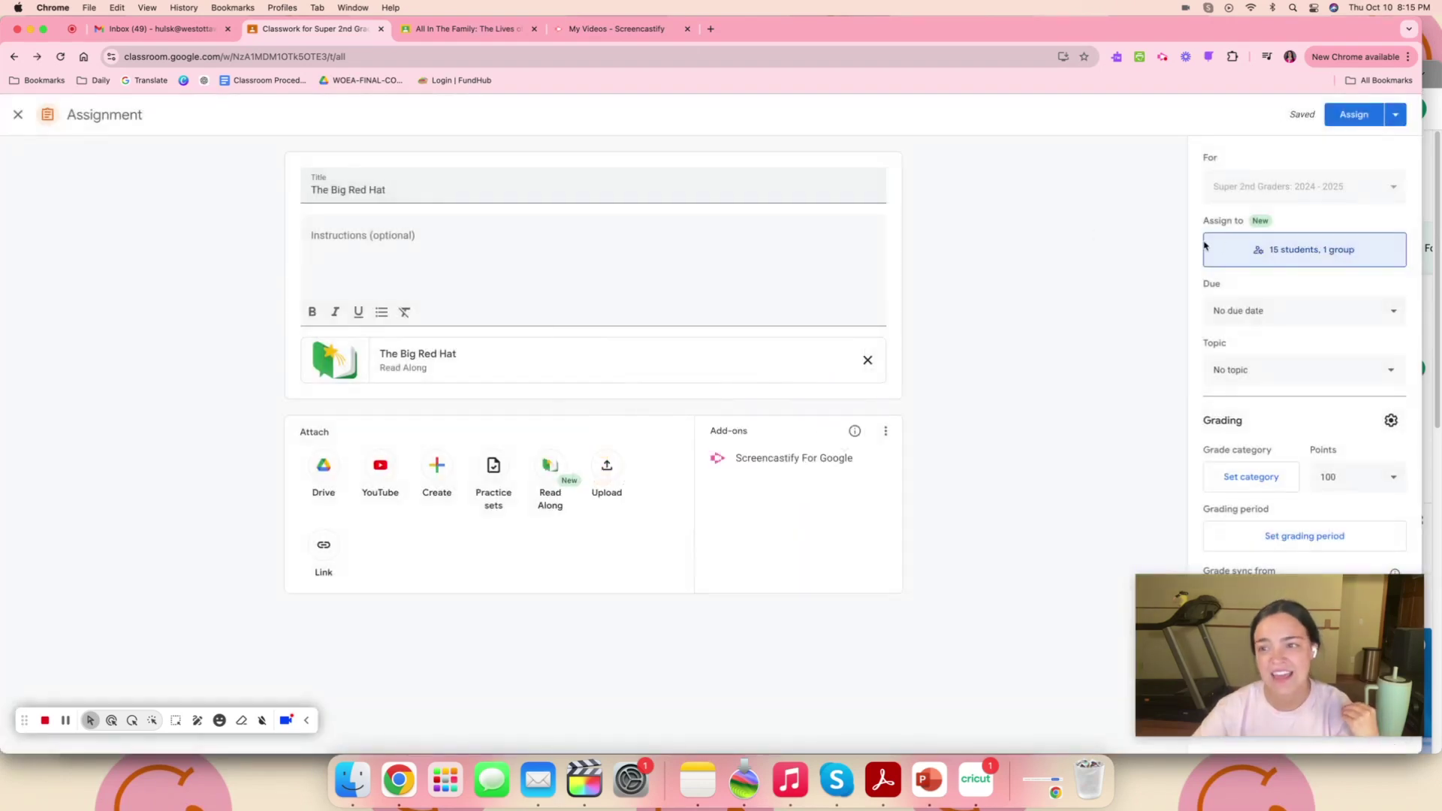